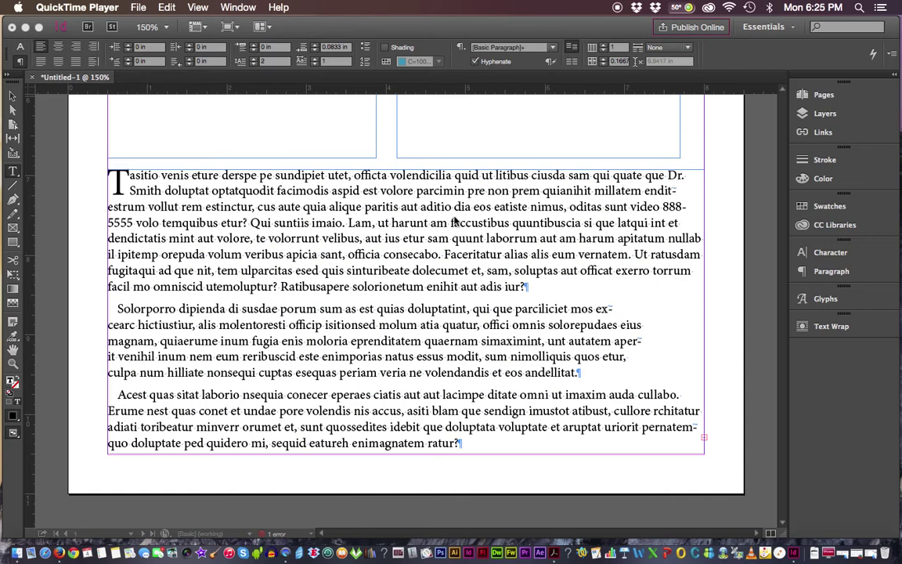
Step: Inspect the bad line breaks by highlighting the split 'Dr. Smith' and '888-' / '5555'
left_click(661, 206)
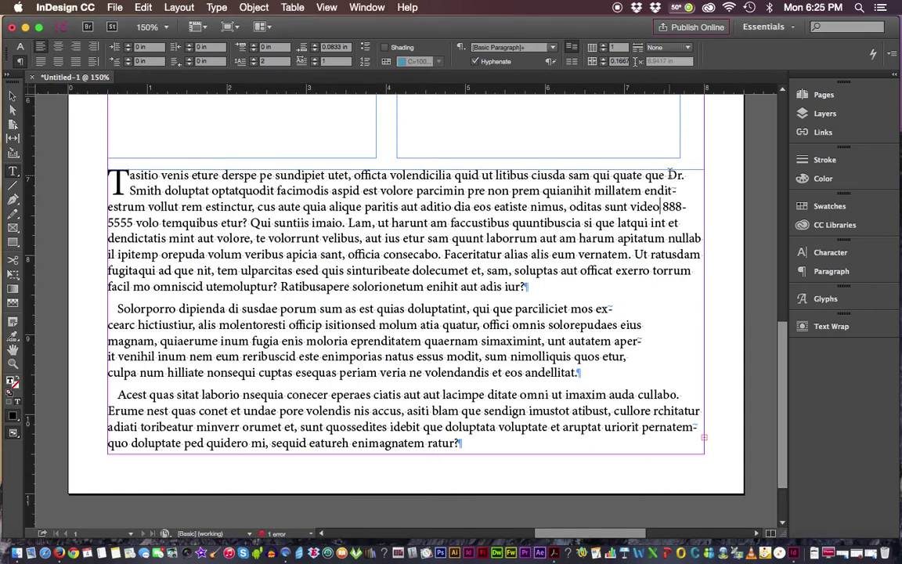
left_click_drag(667, 174, 162, 190)
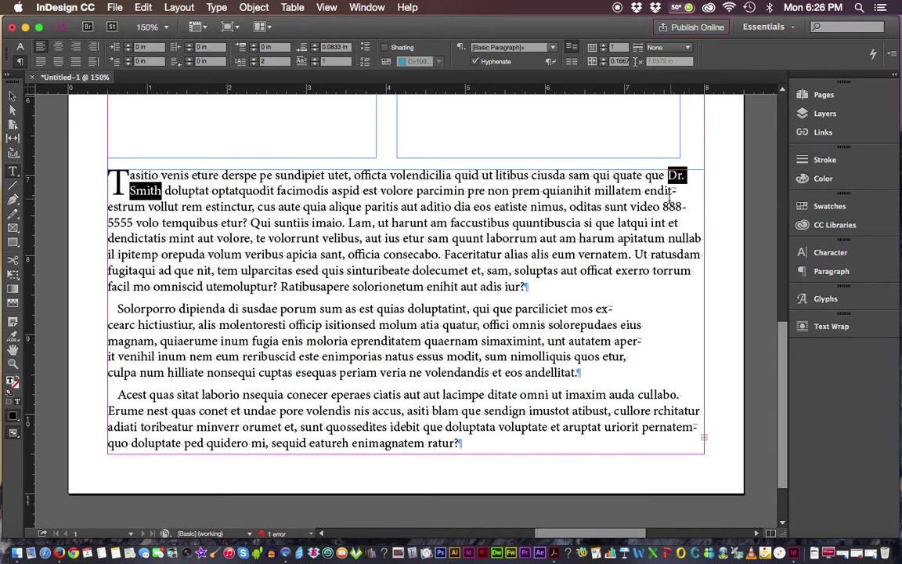
left_click_drag(663, 207, 688, 207)
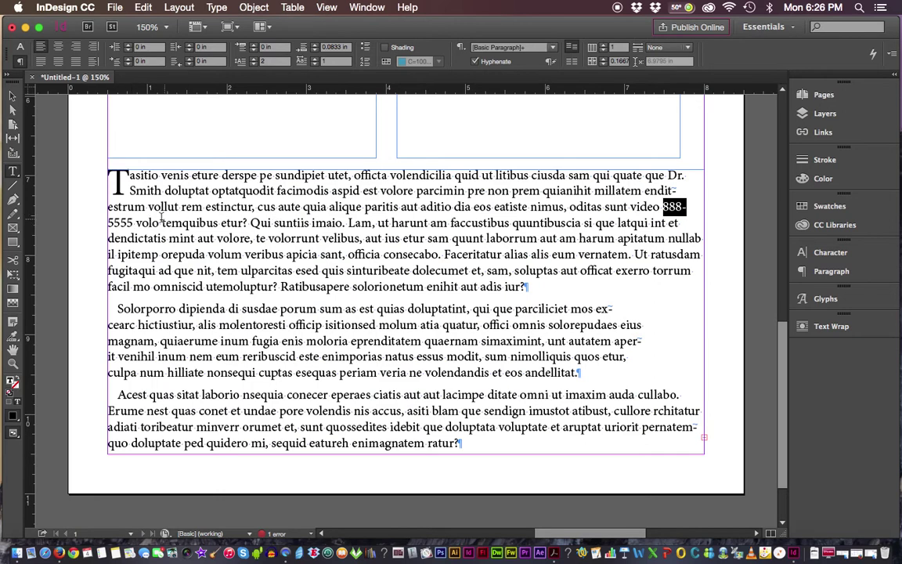
left_click_drag(133, 222, 108, 223)
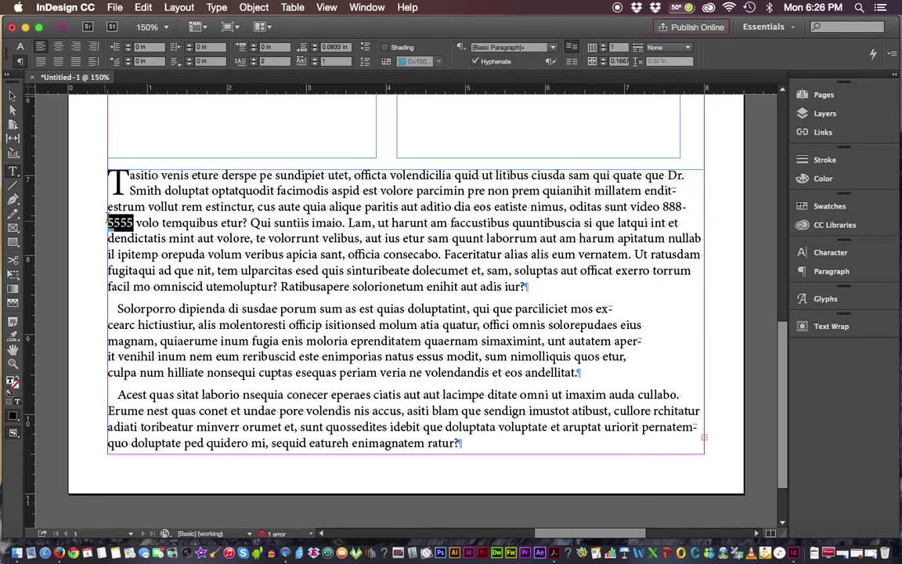
left_click(679, 205)
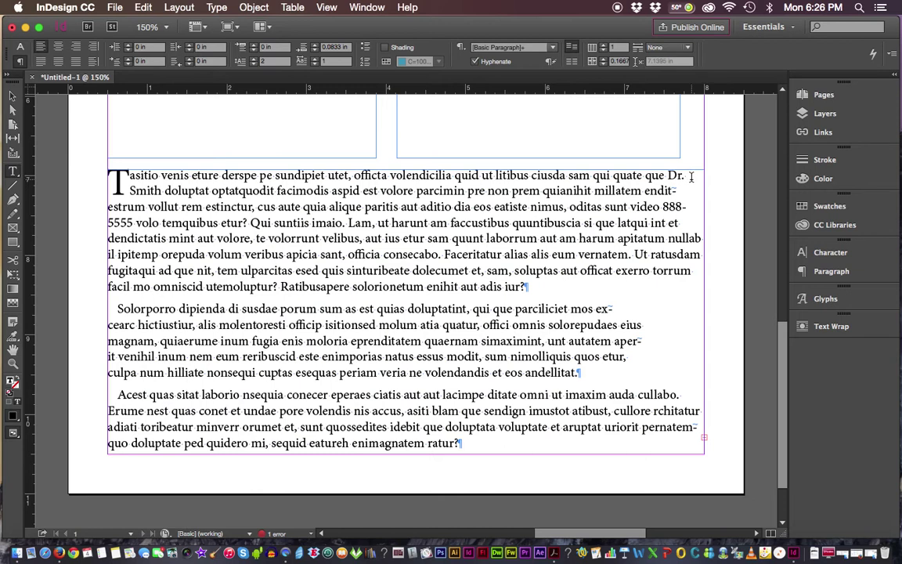
Step: Zoom to 600% and select the space character following 'Dr.'
key("Down")
key("Down")
key("Down")
key("Down")
key("Down")
key("Down")
key("super+equal")
key("super+equal")
key("super+equal")
key("super+equal")
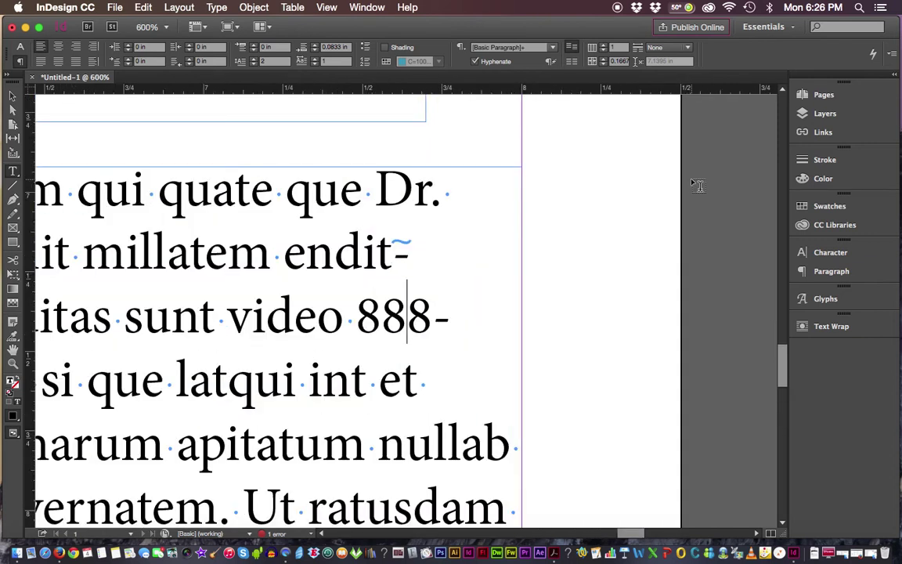
double_click(455, 192)
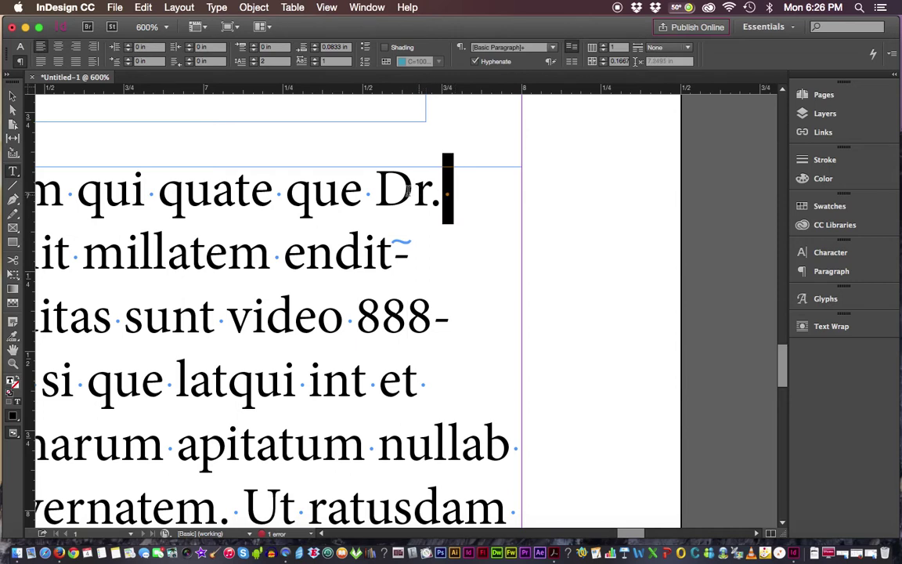
left_click(451, 195)
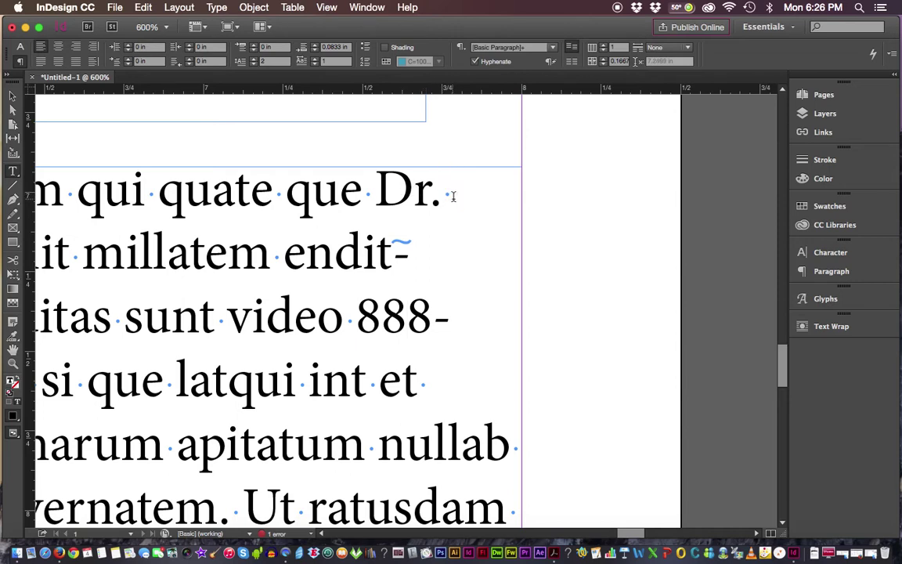
double_click(452, 196)
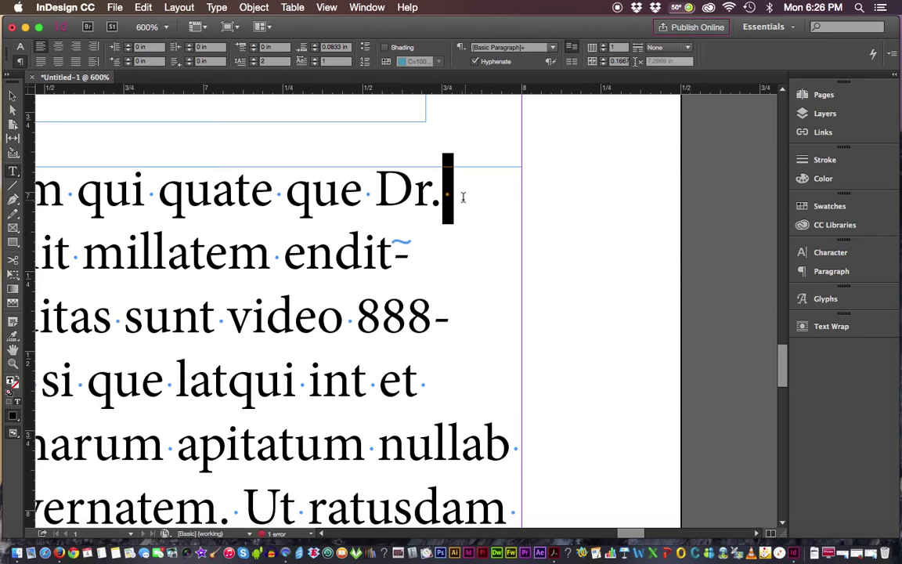
left_click(451, 196)
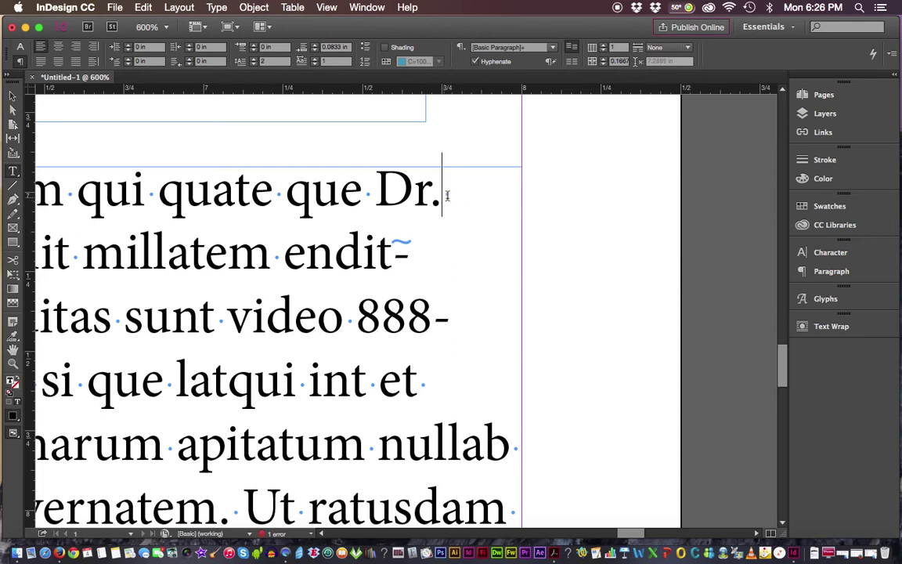
left_click_drag(443, 197, 546, 203)
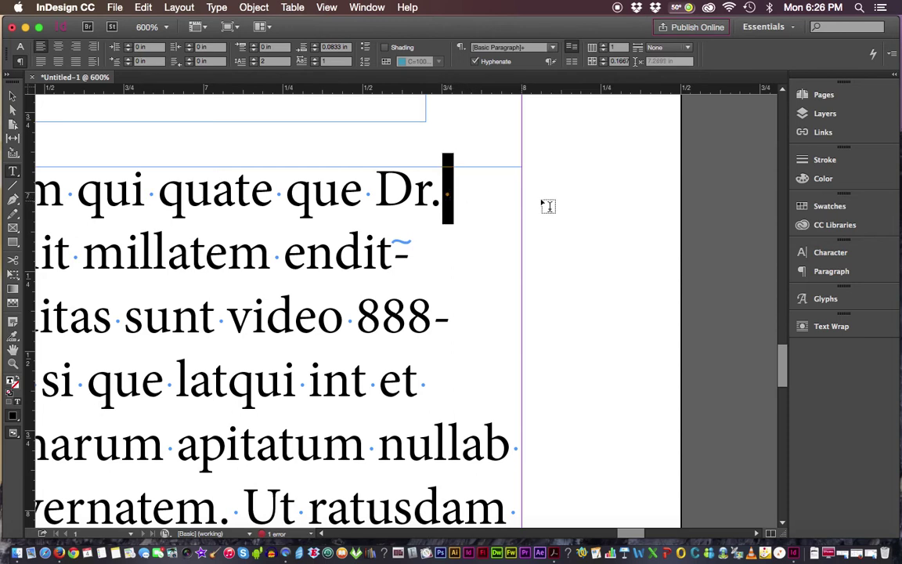
Step: Replace the space after 'Dr.' with a Nonbreaking Space from Type > Insert White Space
left_click(216, 8)
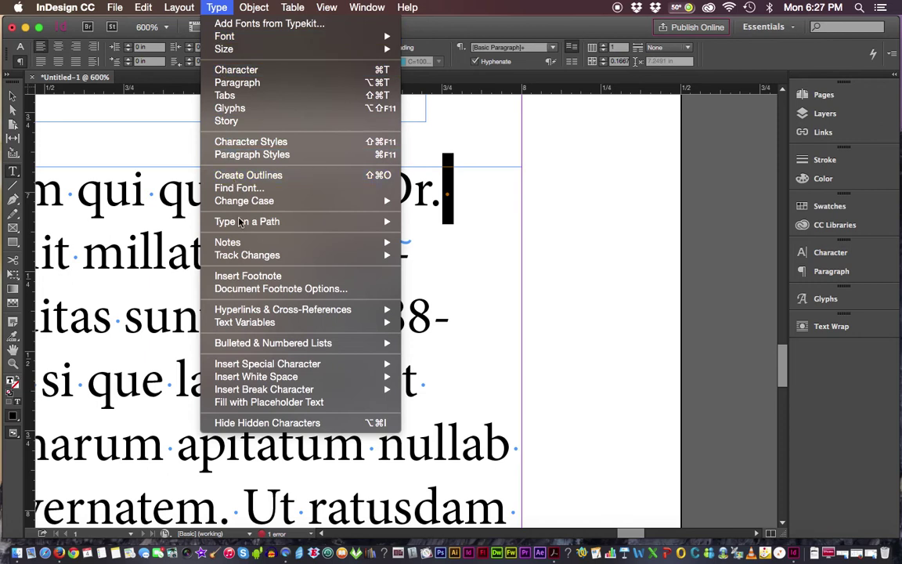
mouse_move(249, 365)
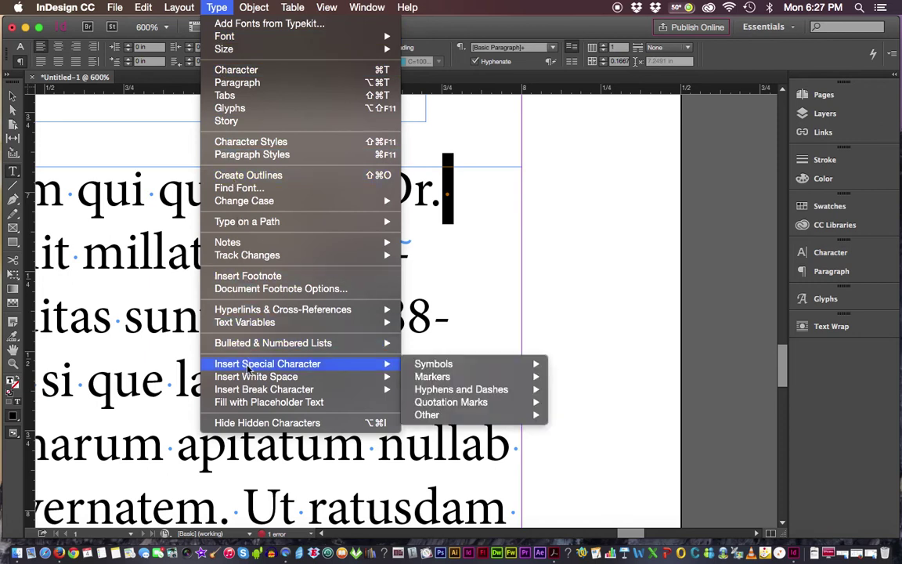
mouse_move(252, 390)
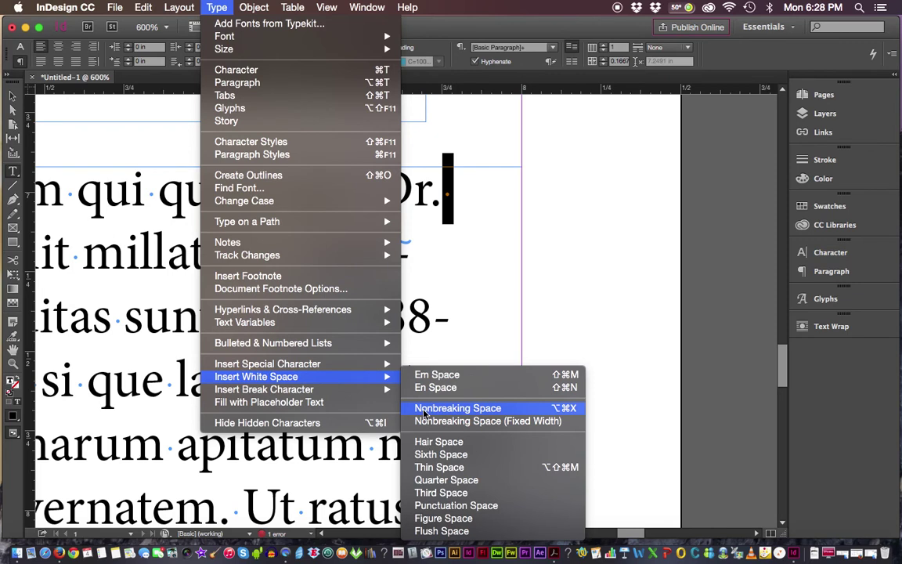
left_click(423, 412)
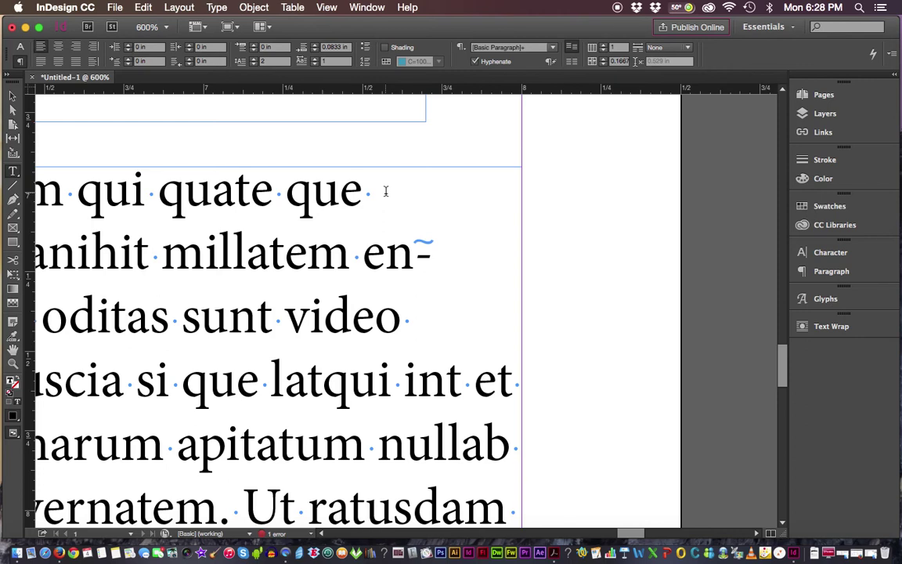
Step: Zoom to 300% on the body text and place the insertion point between 'Dr.' and 'Smith'
key("super+0")
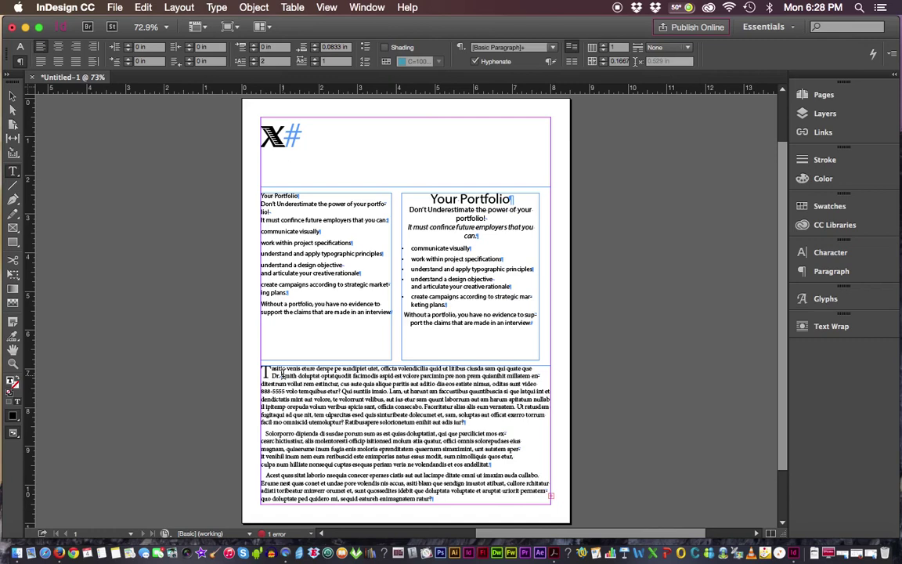
key("super+=")
key("super+=")
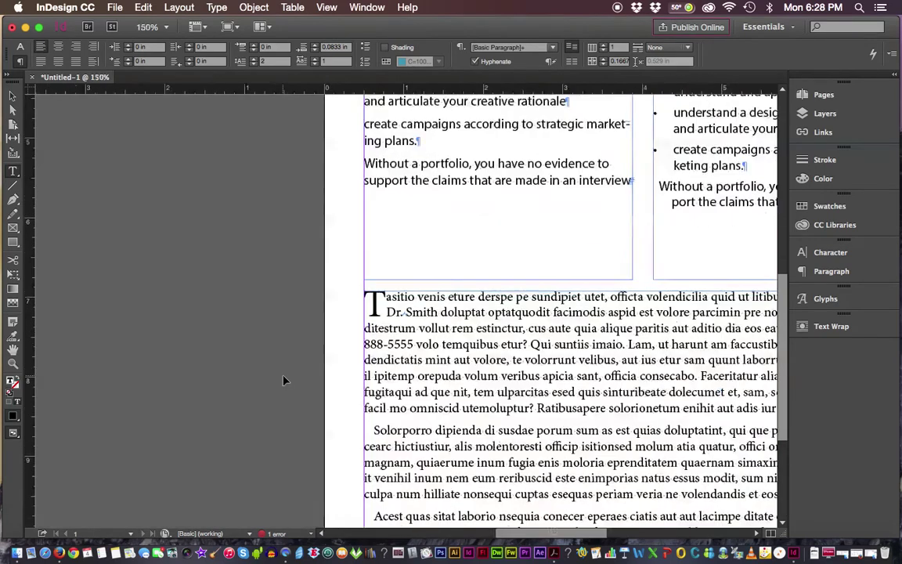
key("super+=")
key("super+=")
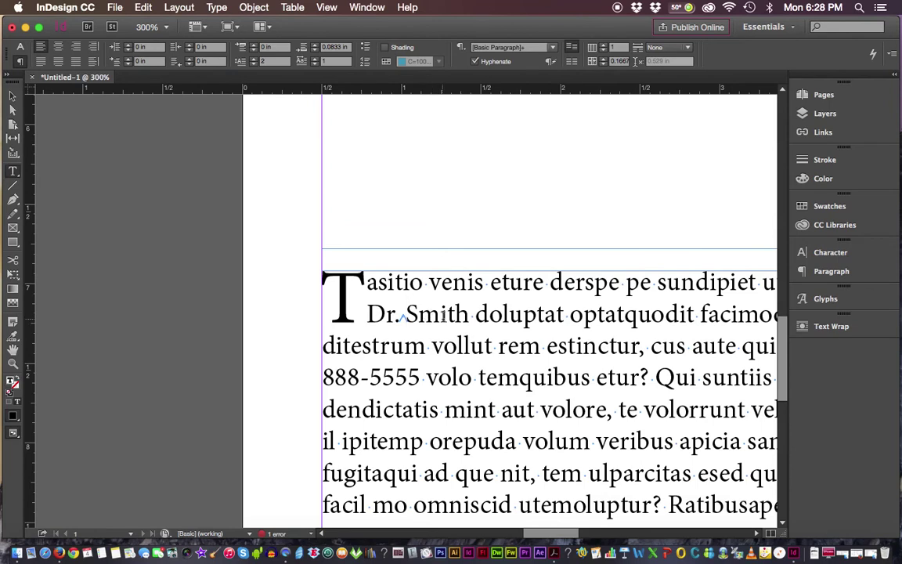
left_click(404, 314)
left_click_drag(490, 282, 543, 283)
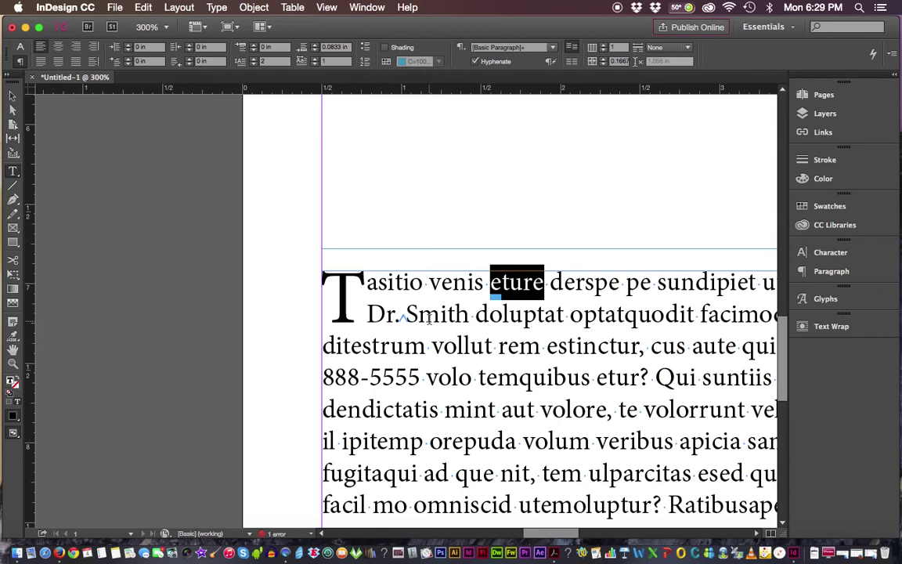
left_click(402, 314)
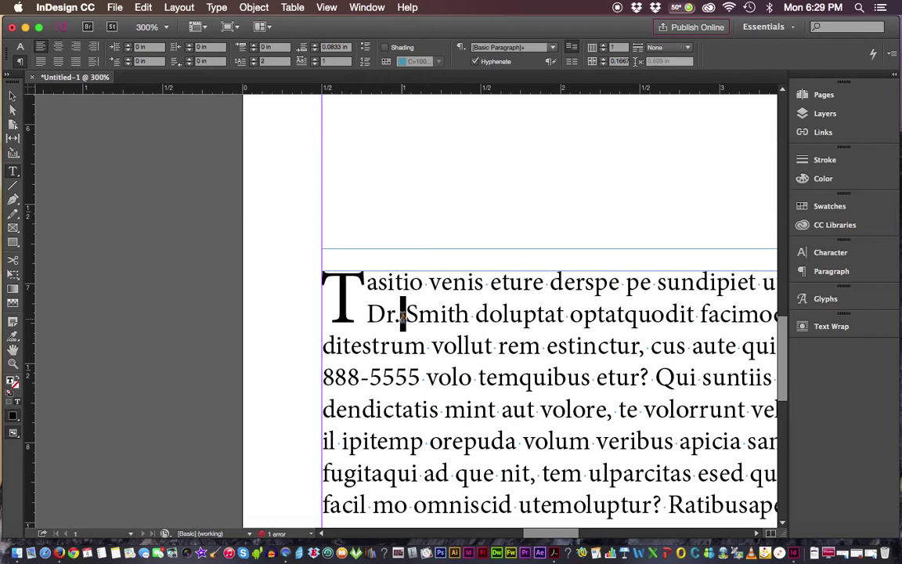
Step: Undo the last edit, then select the hyphen after 888 and zoom in close on it
key("BackSpace")
key("BackSpace")
key("BackSpace")
key("BackSpace")
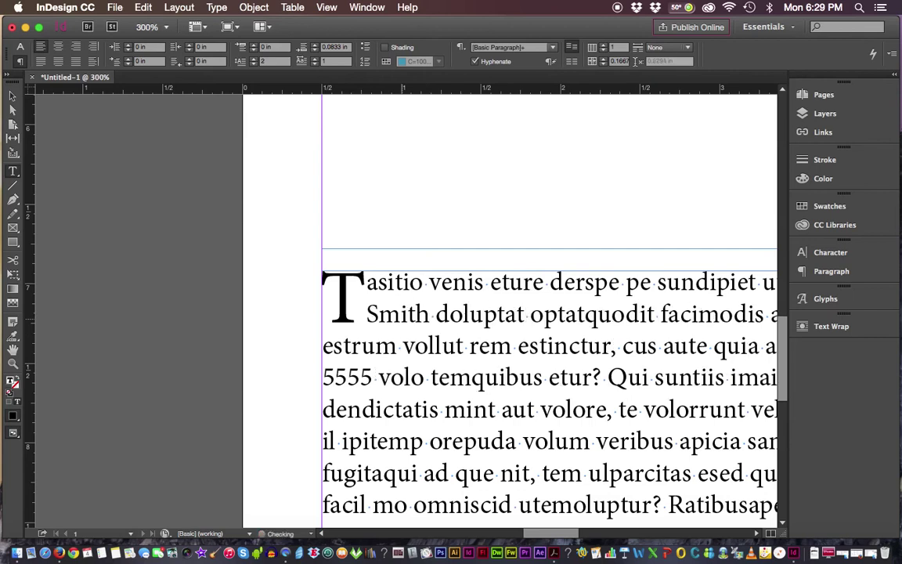
left_click_drag(560, 535, 578, 535)
key("super+minus")
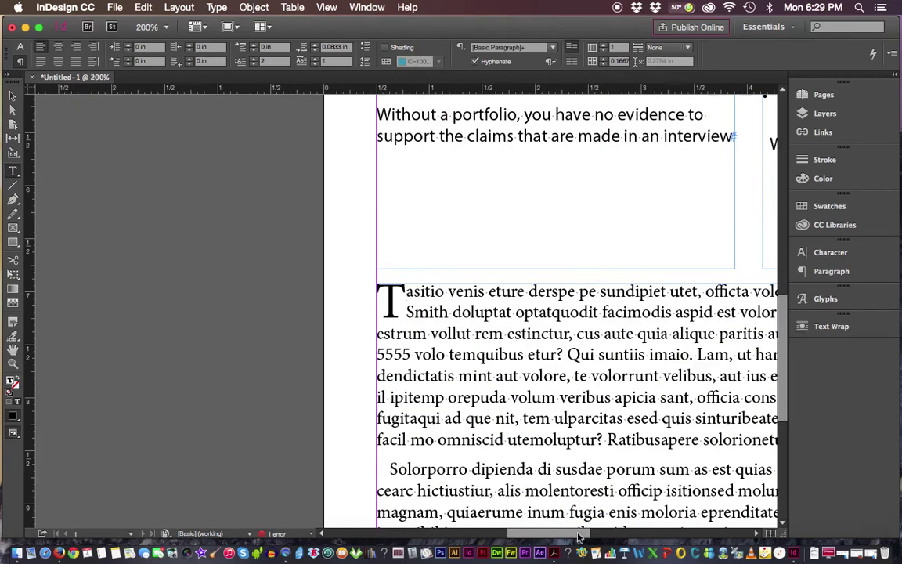
left_click_drag(581, 533, 628, 539)
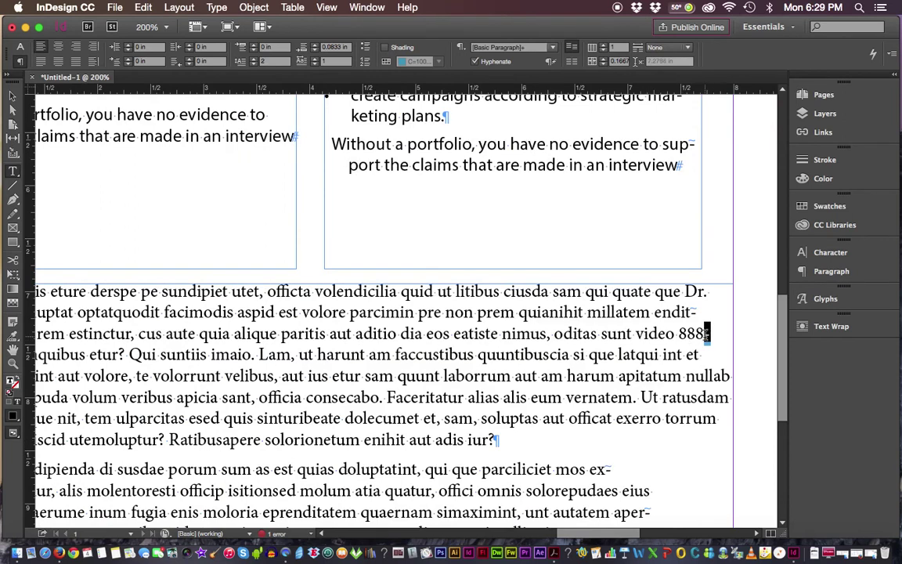
double_click(708, 333)
key("super+equal")
key("super+equal")
key("super+equal")
key("super+equal")
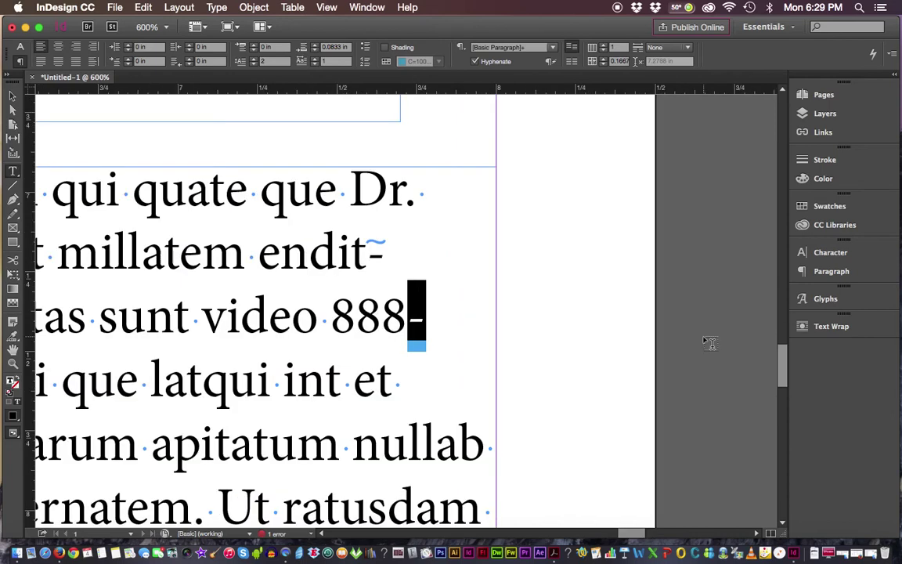
mouse_move(415, 319)
Step: Replace the hyphen in 888-5555 with a Nonbreaking Hyphen from Insert Special Character > Hyphens and Dashes
left_click(216, 7)
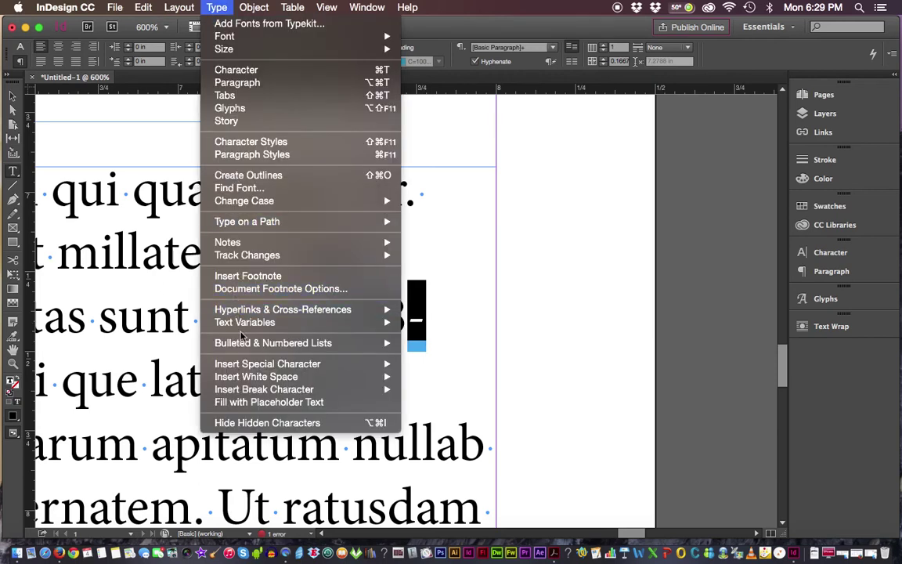
mouse_move(268, 366)
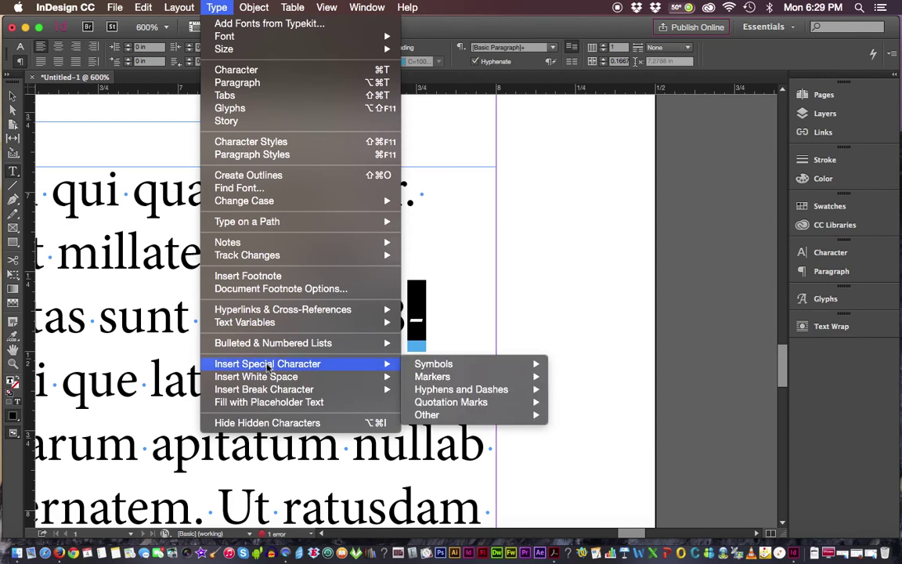
mouse_move(425, 366)
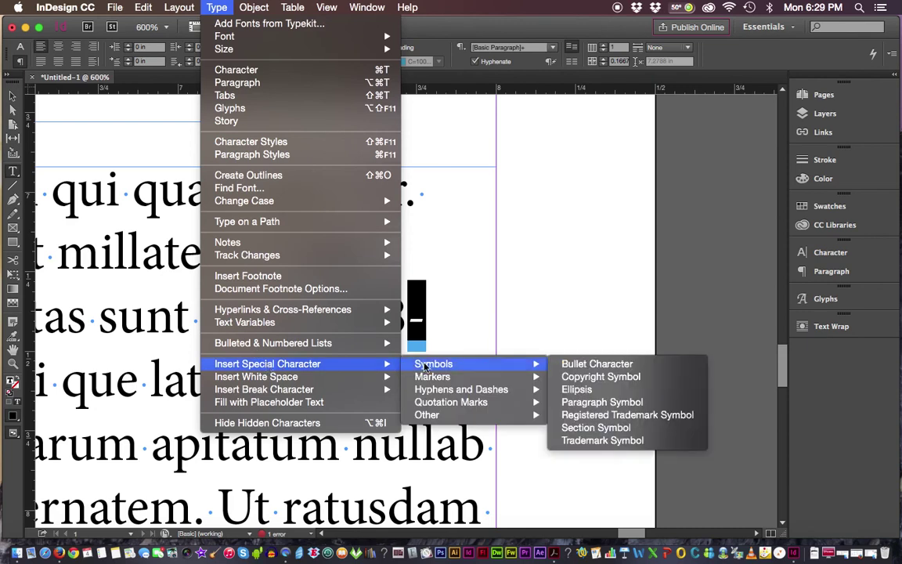
mouse_move(428, 392)
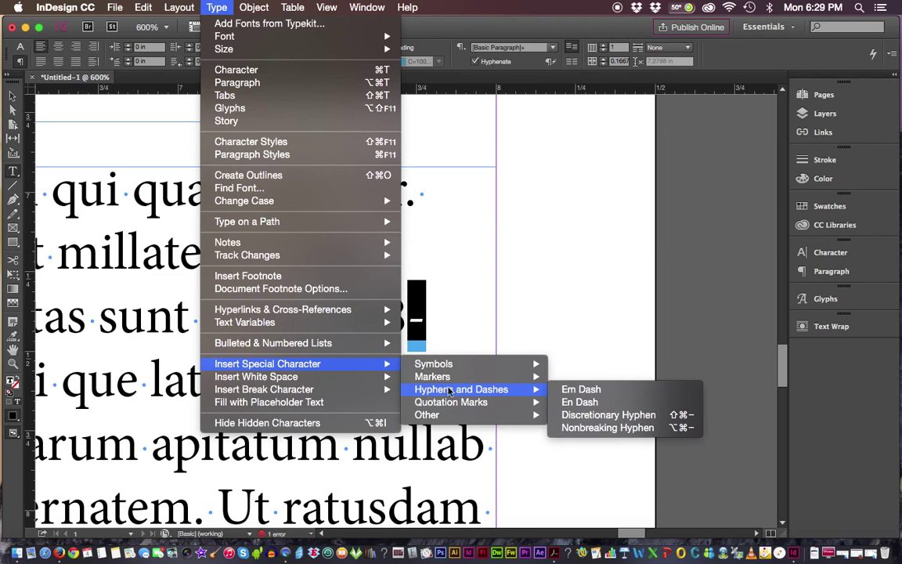
left_click(572, 430)
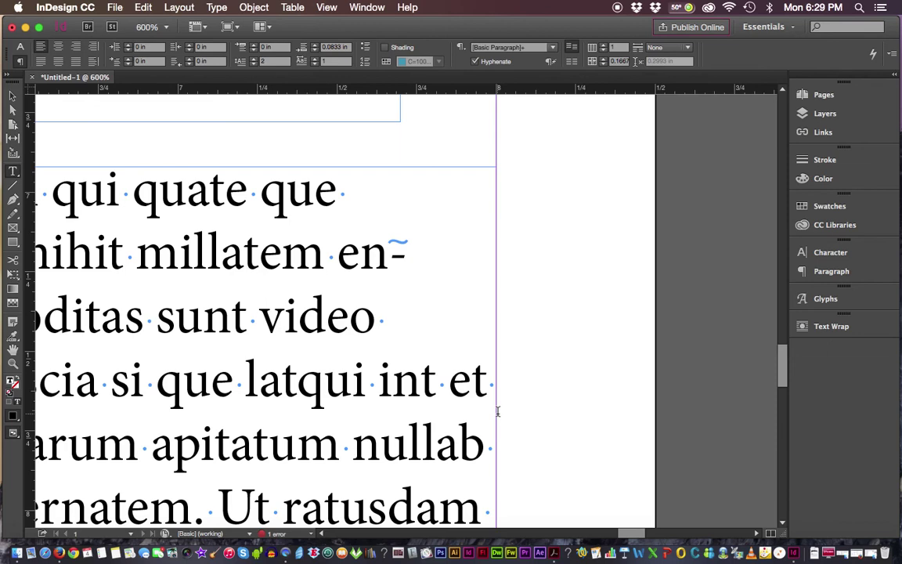
Step: Zoom to 300% on the body text, reselect the 888-5555 hyphen and show Insert Special Character
key("super+0")
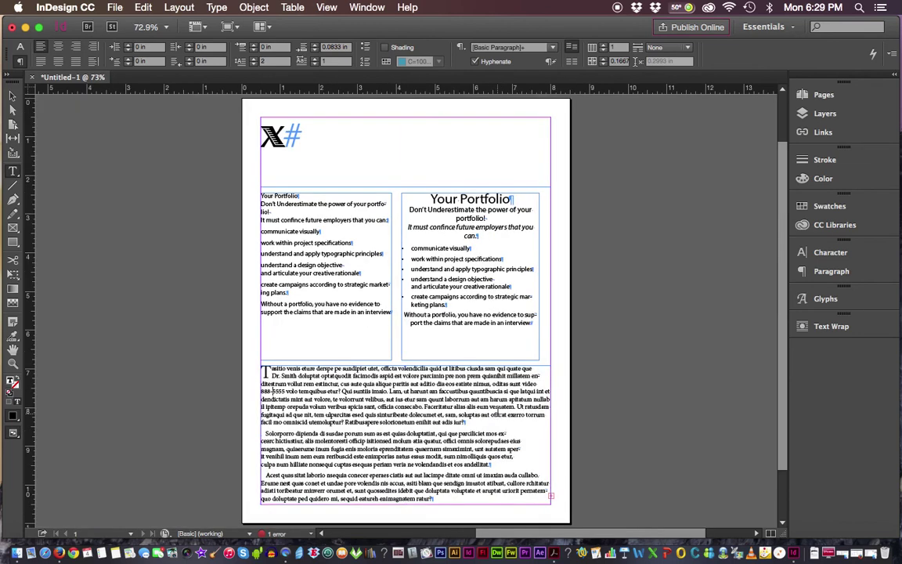
left_click(267, 394)
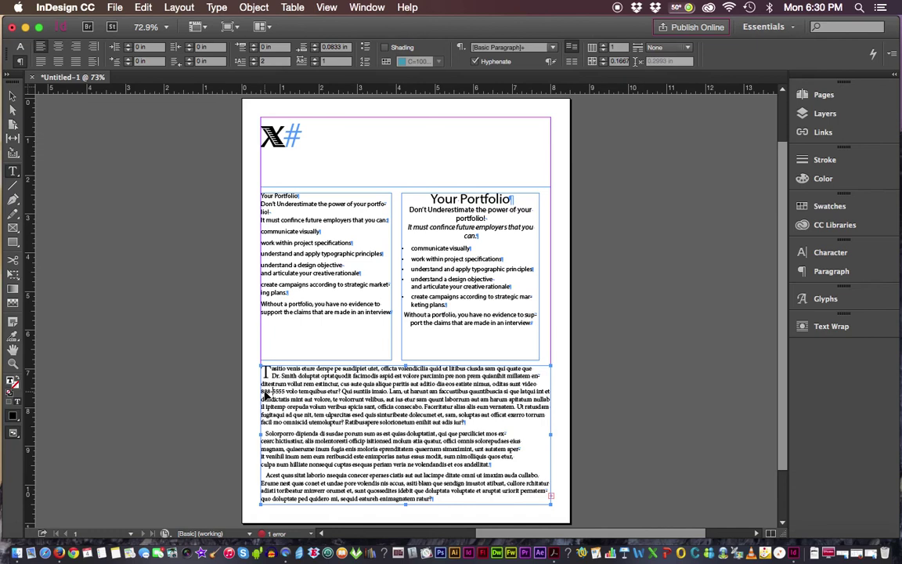
key("super+2")
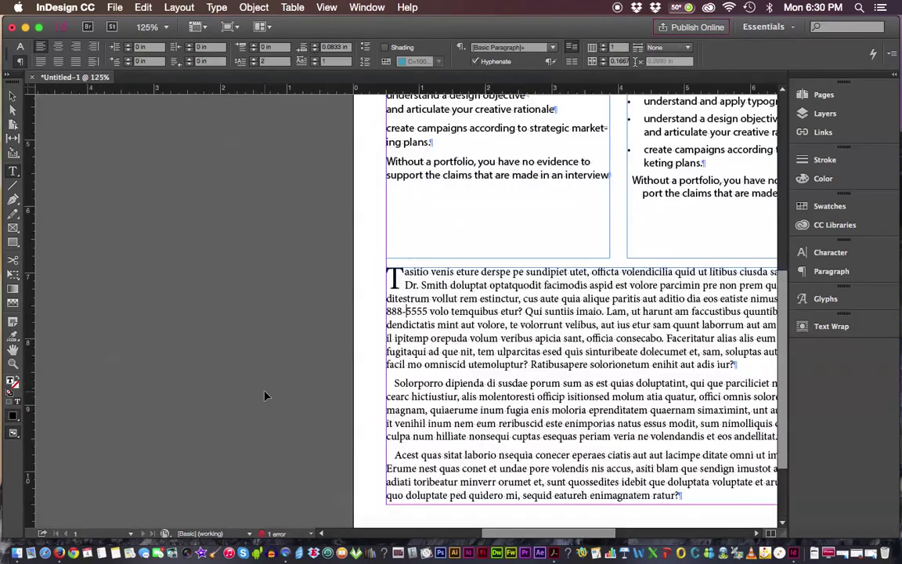
key("super+equal")
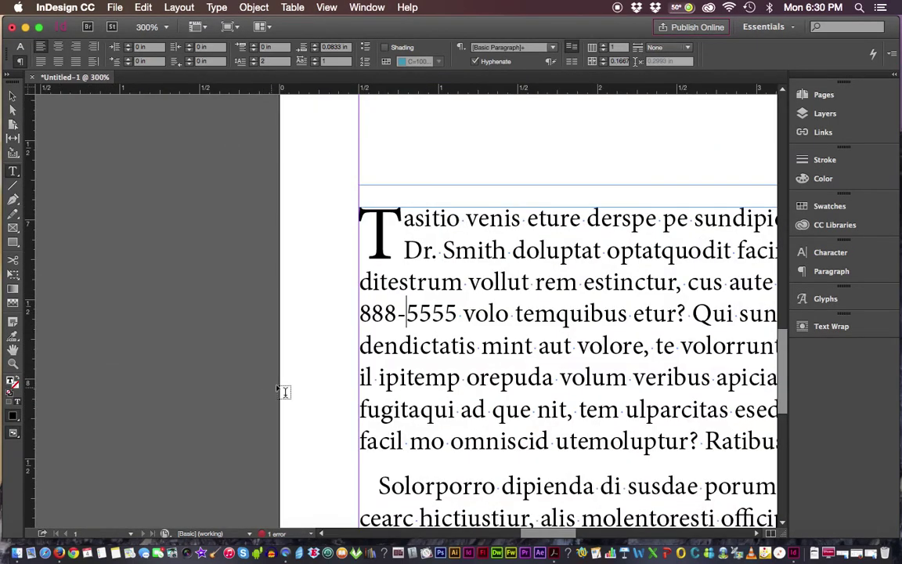
left_click_drag(397, 313, 406, 314)
mouse_move(404, 319)
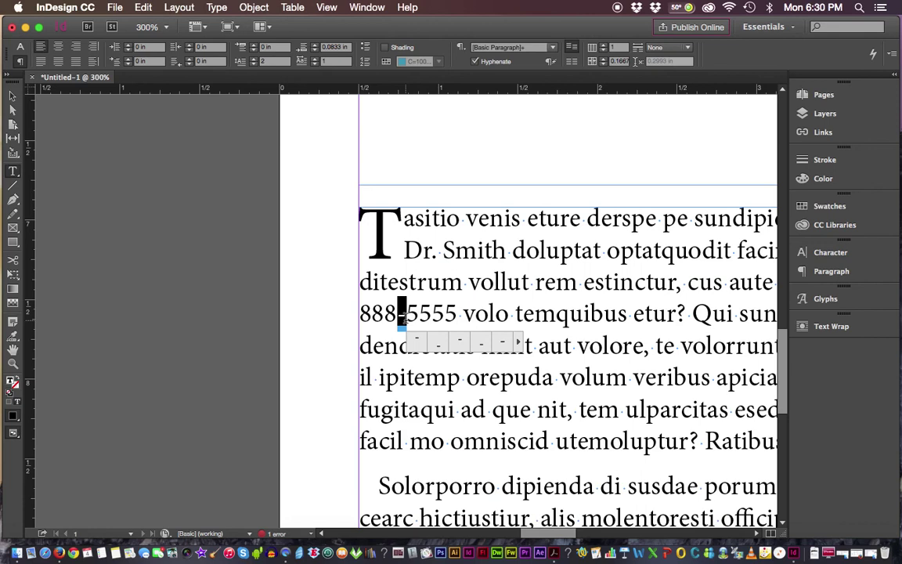
left_click(216, 8)
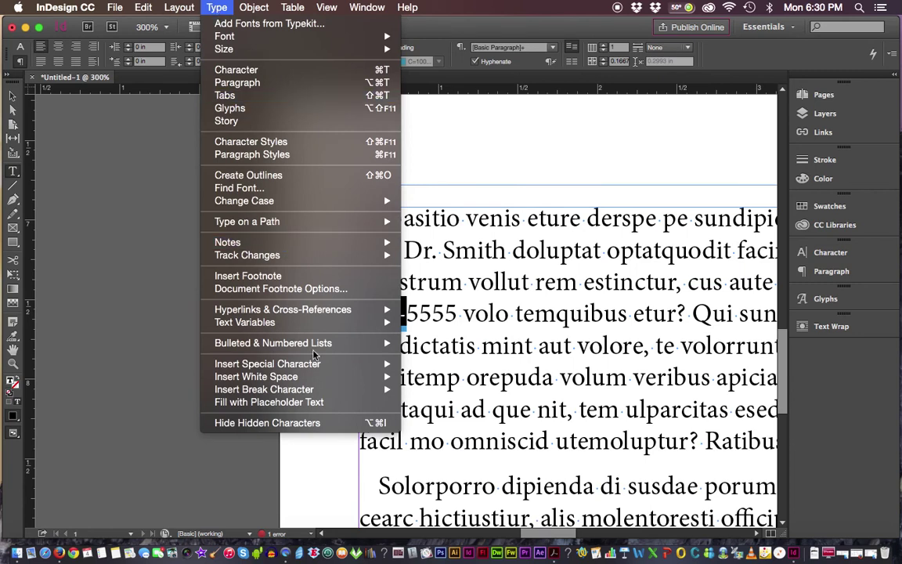
mouse_move(314, 366)
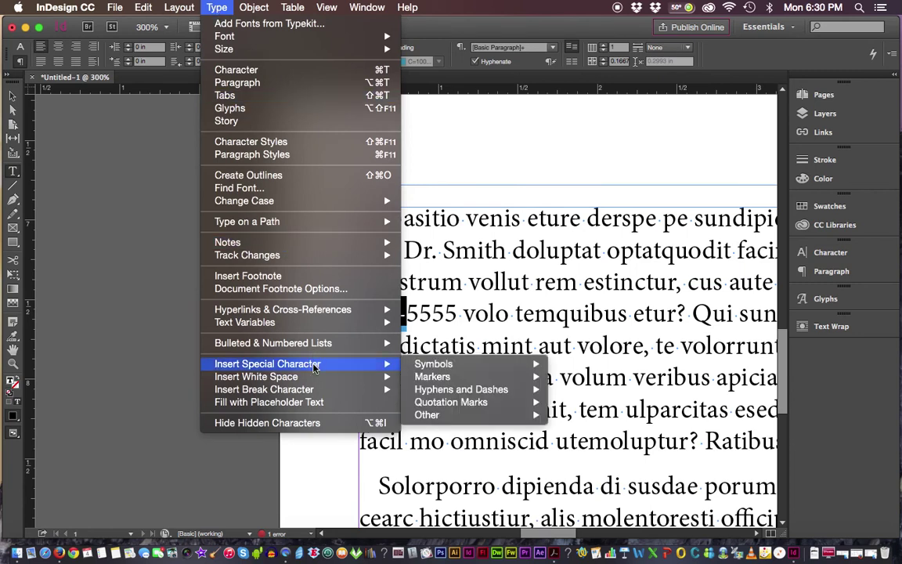